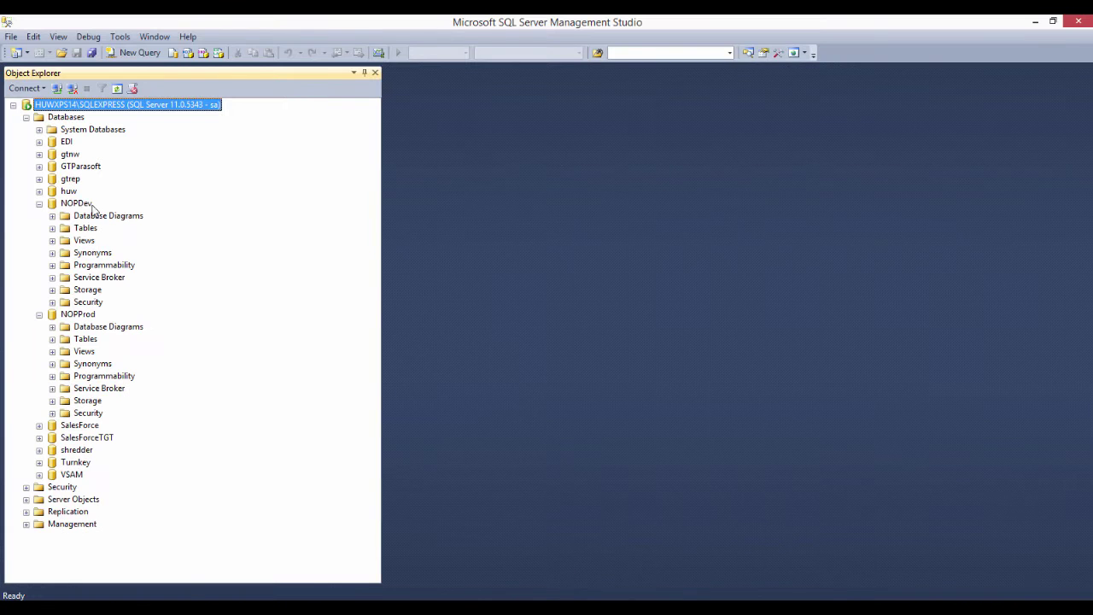
Step: View NOPProd's SQL window, then NOPDev's, where all 109 tables hold 0 rows
click(82, 316)
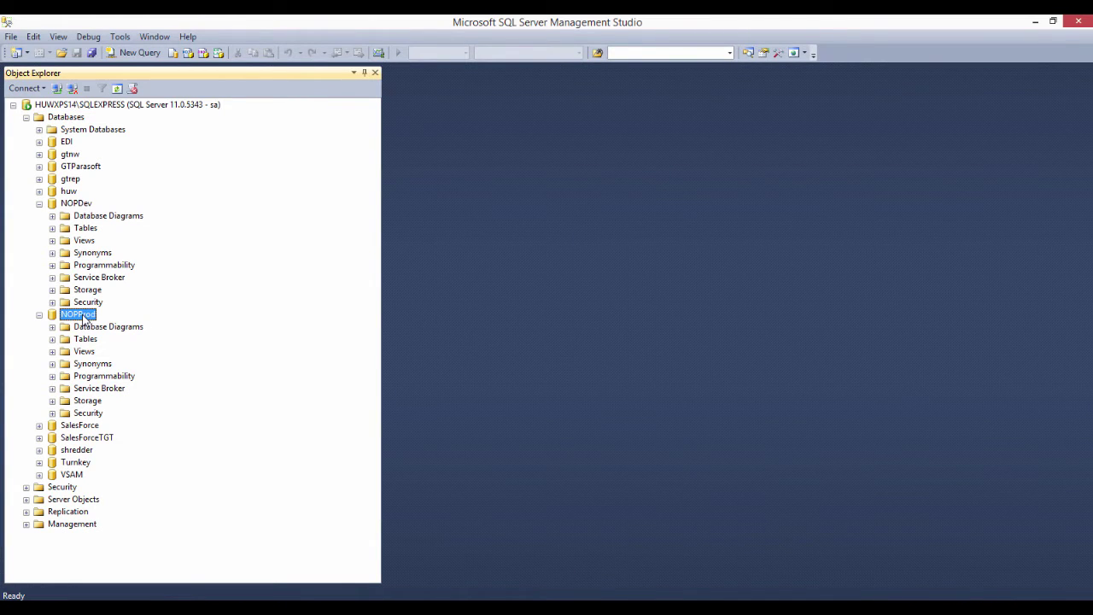
click(79, 205)
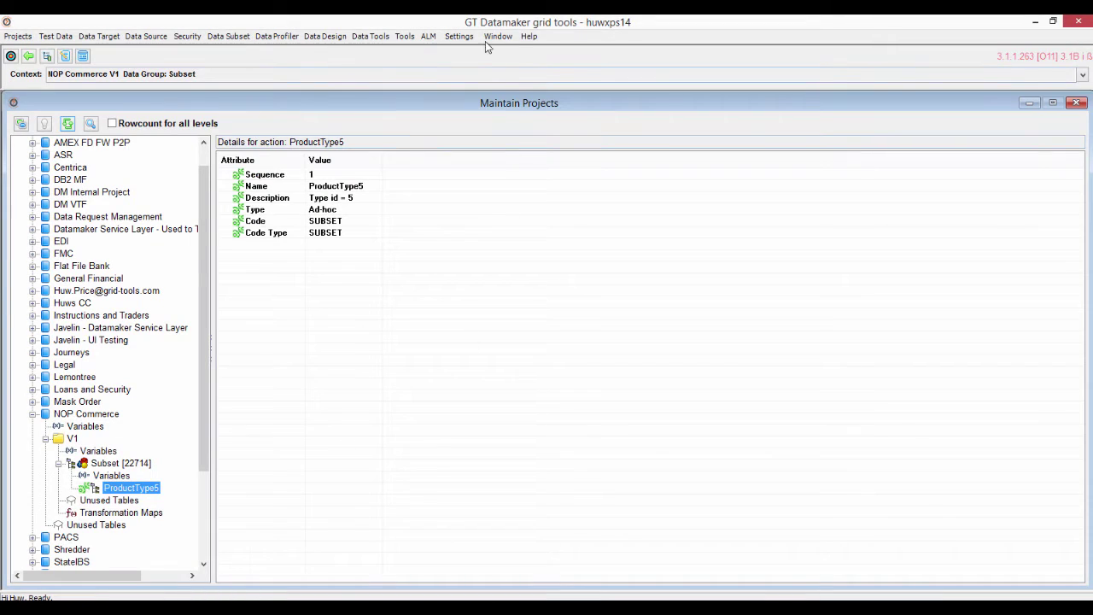
click(495, 36)
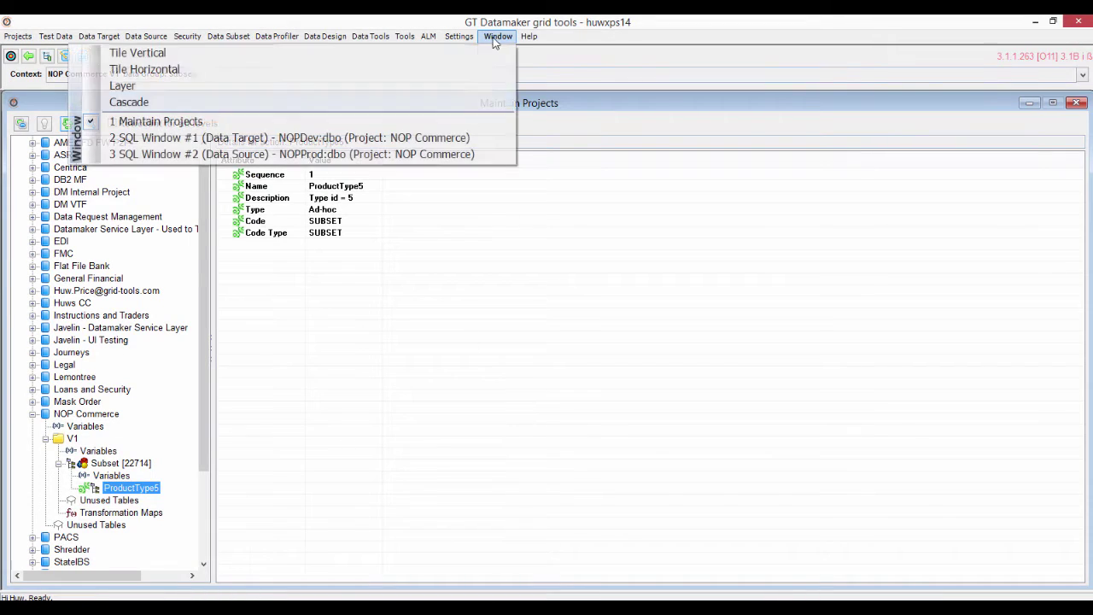
click(350, 153)
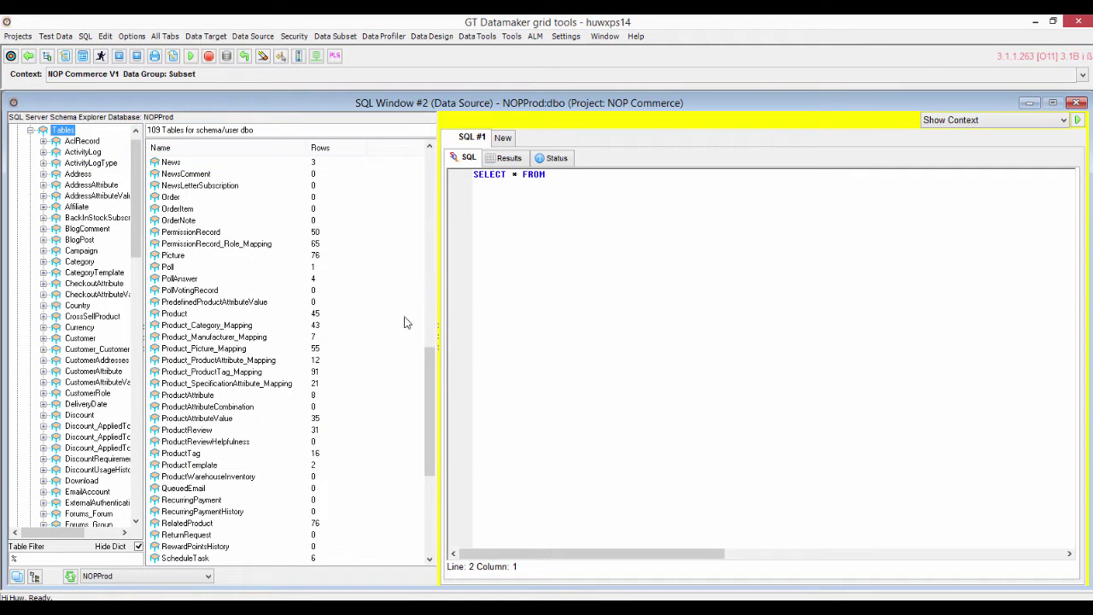
drag(432, 407, 432, 418)
click(604, 36)
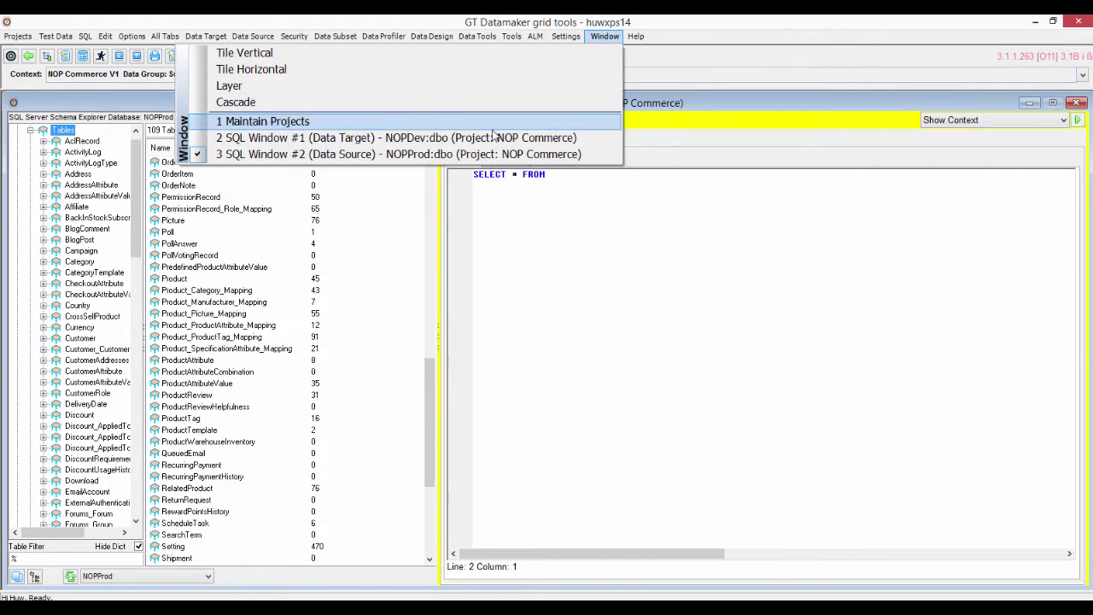
click(538, 137)
mouse_move(444, 268)
mouse_down()
mouse_move(441, 327)
mouse_move(440, 280)
mouse_up()
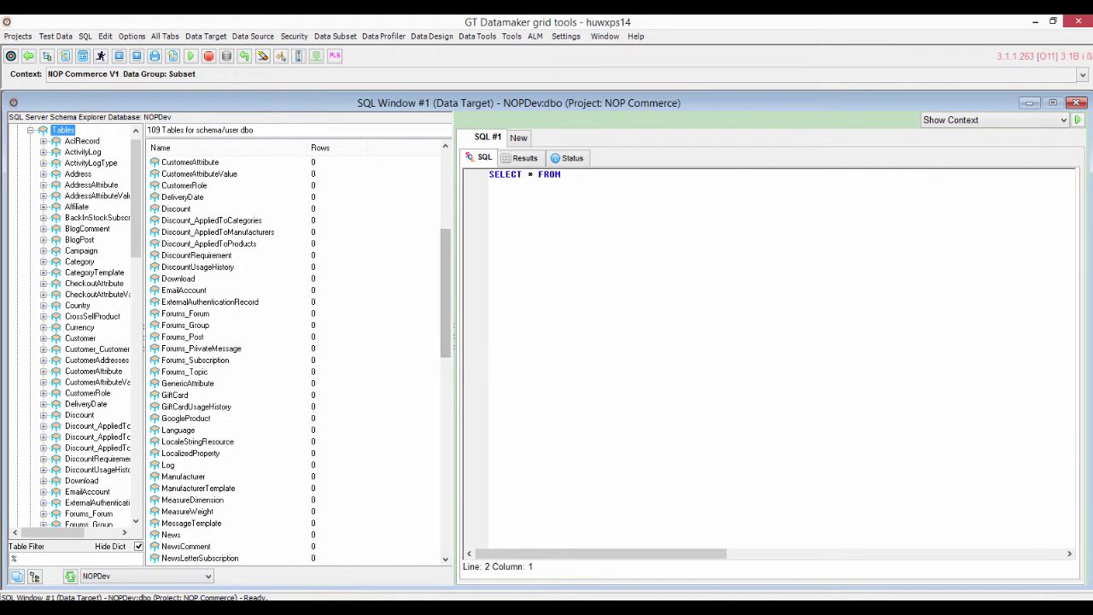
mouse_move(692, 611)
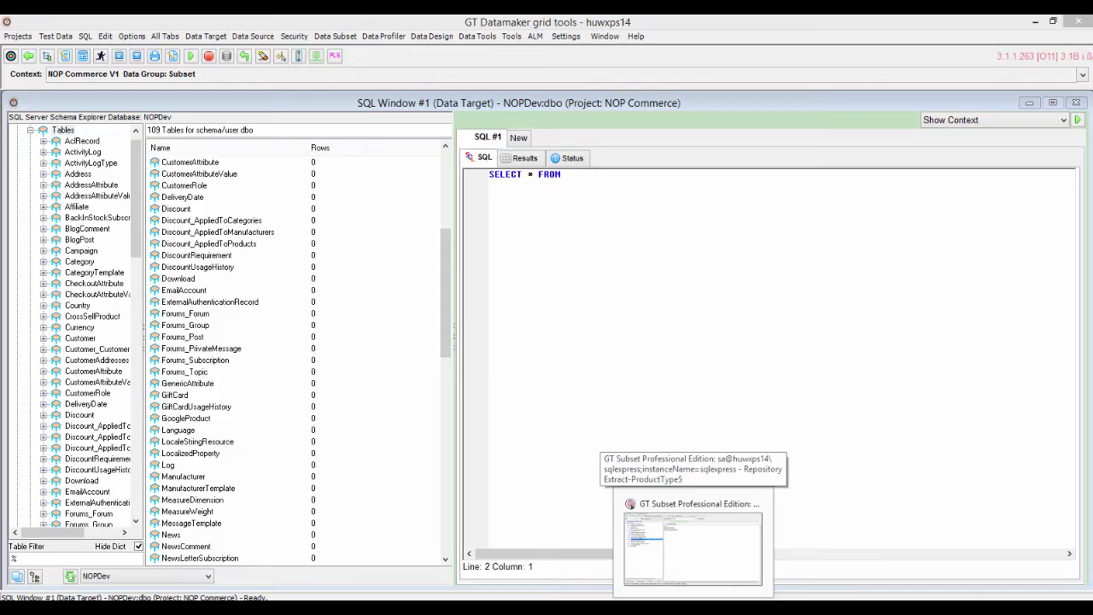
Step: Compare the ProductType5 results: dbo.Product's 40 rows and dbo.Product_ProductAttribute_Mapping's 12 rows
click(692, 546)
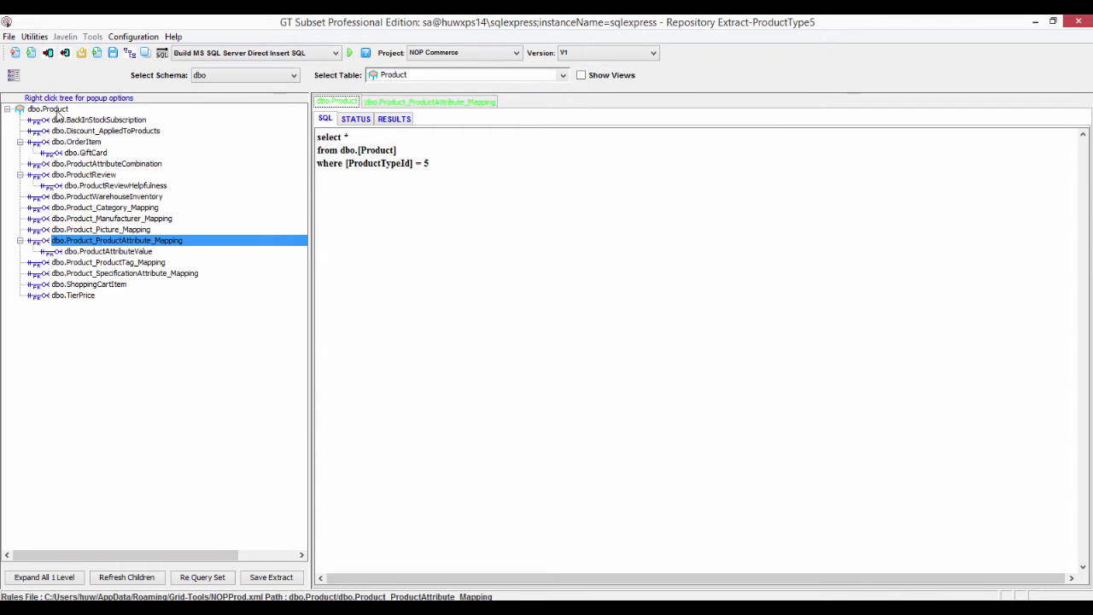
click(393, 120)
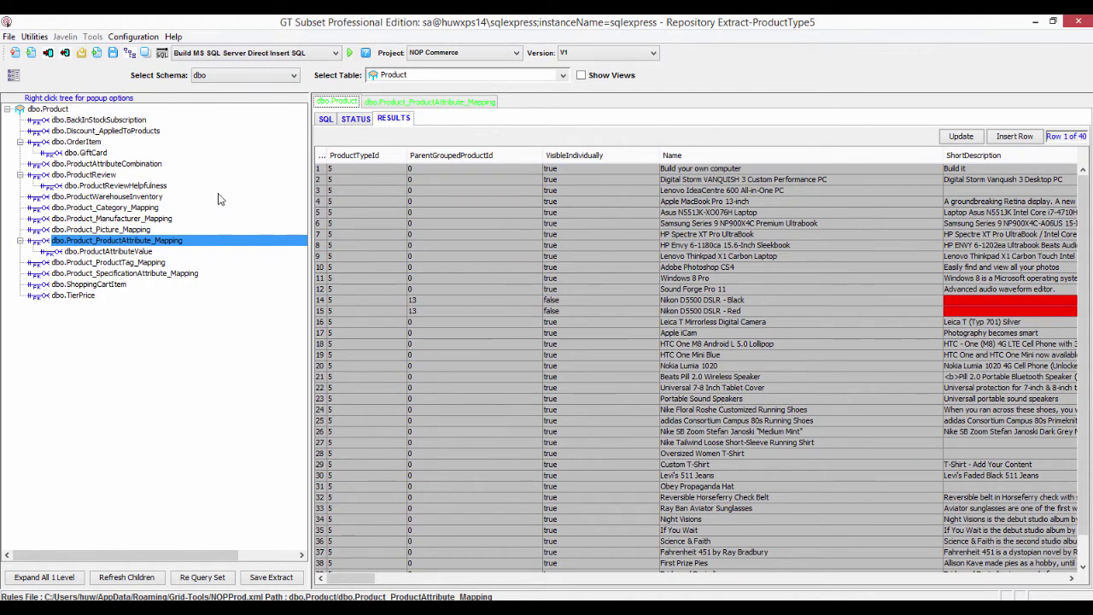
click(430, 102)
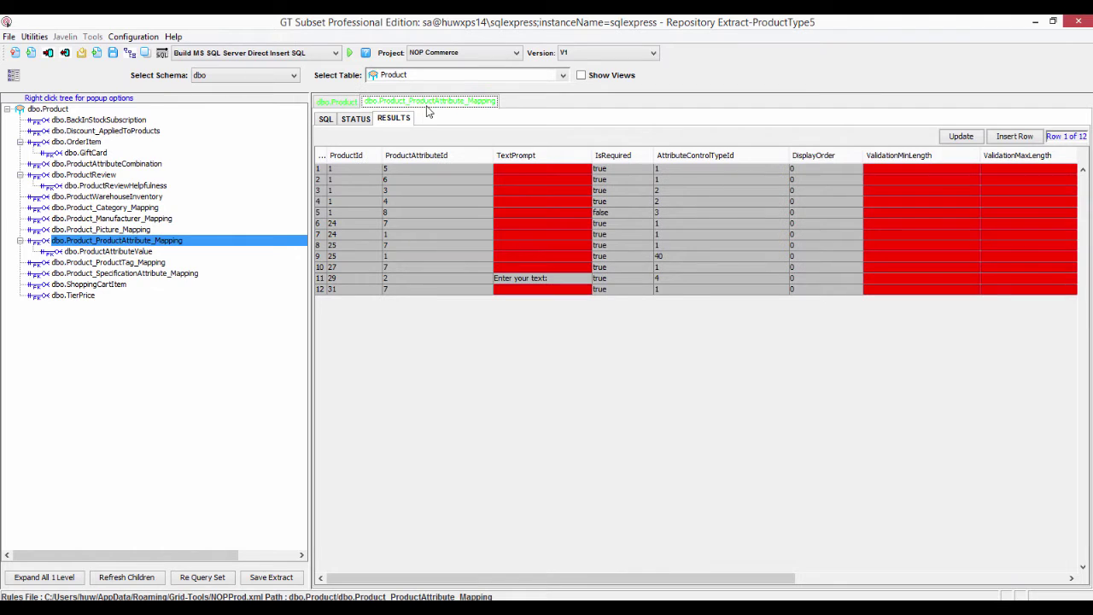
click(335, 103)
click(427, 102)
Step: Start a Javelin subset from the ProductType5 repository extract with every table as a data table
click(66, 37)
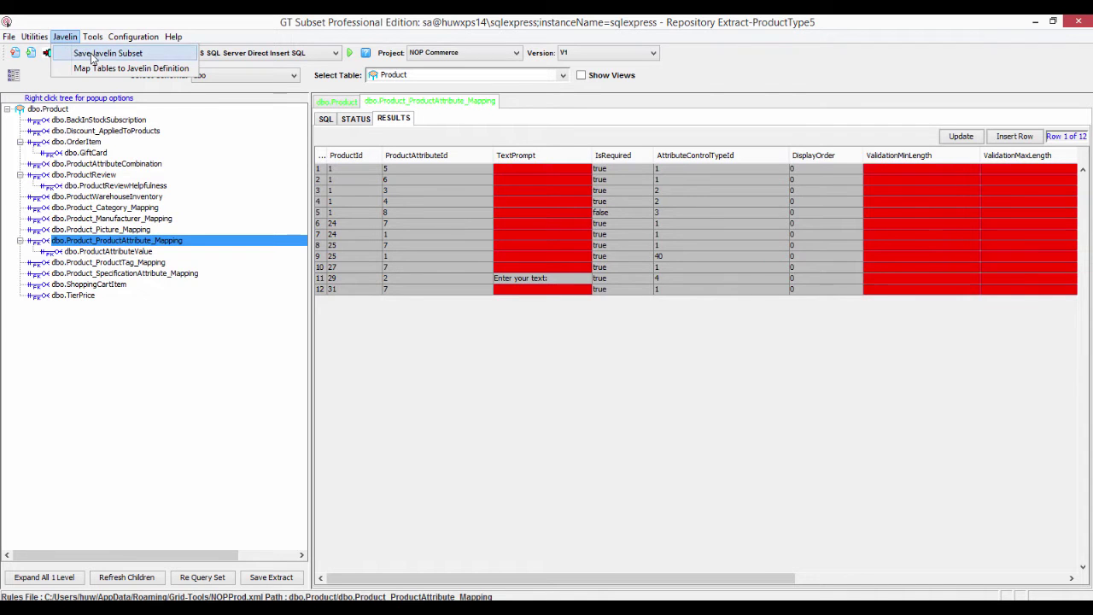
click(94, 54)
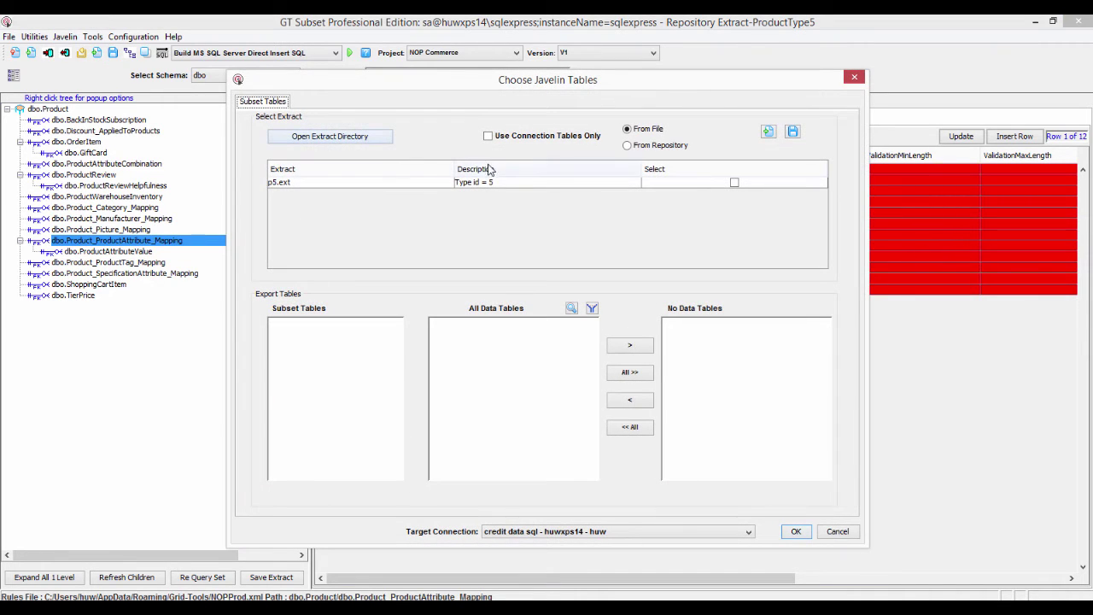
click(627, 145)
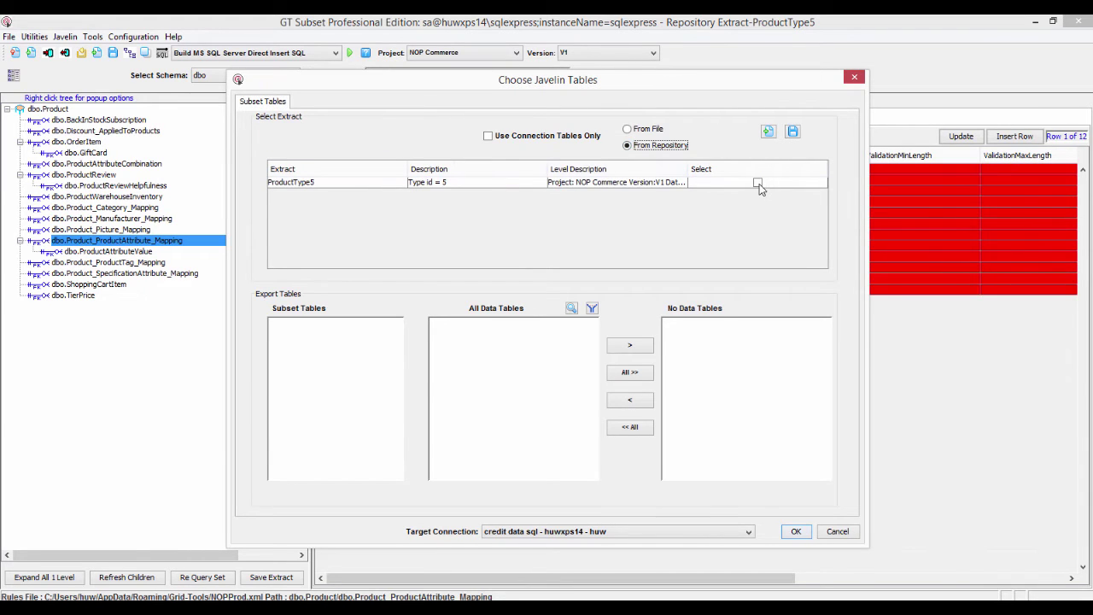
click(758, 183)
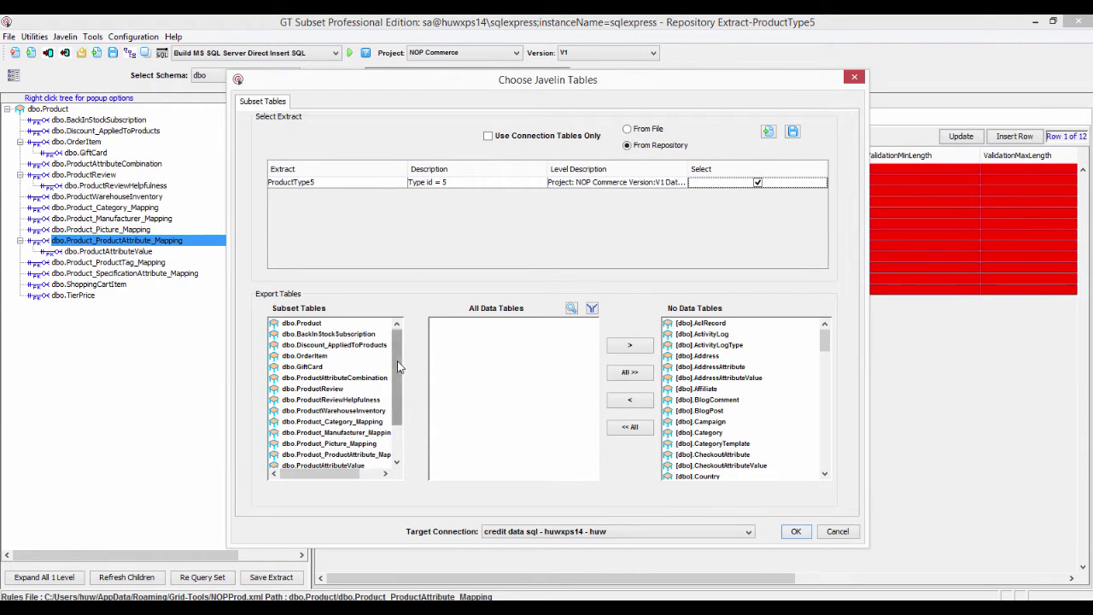
drag(397, 365, 416, 344)
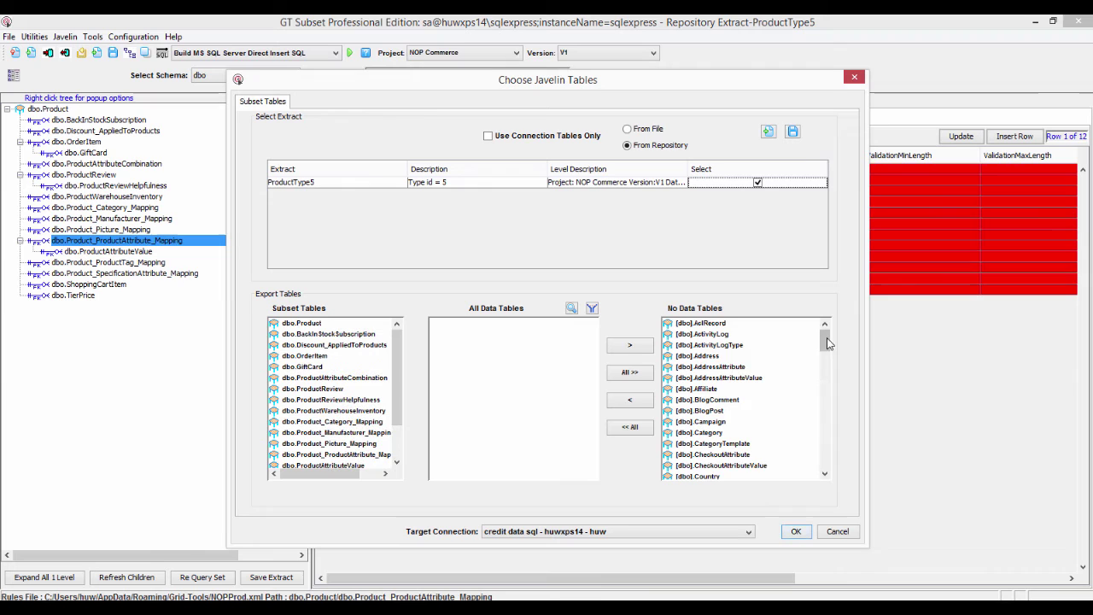
mouse_move(827, 343)
mouse_down()
mouse_move(825, 454)
mouse_move(844, 330)
mouse_up()
click(615, 426)
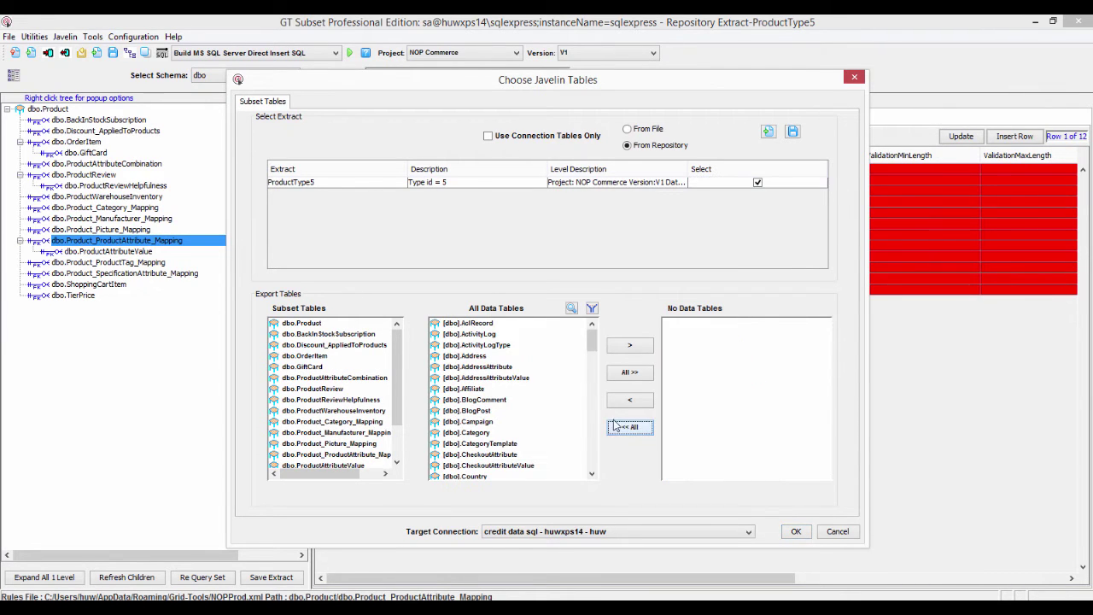
mouse_move(592, 339)
mouse_down()
mouse_move(596, 458)
mouse_move(592, 340)
mouse_up()
mouse_move(396, 354)
mouse_down()
mouse_move(397, 403)
mouse_move(397, 363)
mouse_up()
Step: Set the target connection to NOPDev and confirm the table choices
click(749, 532)
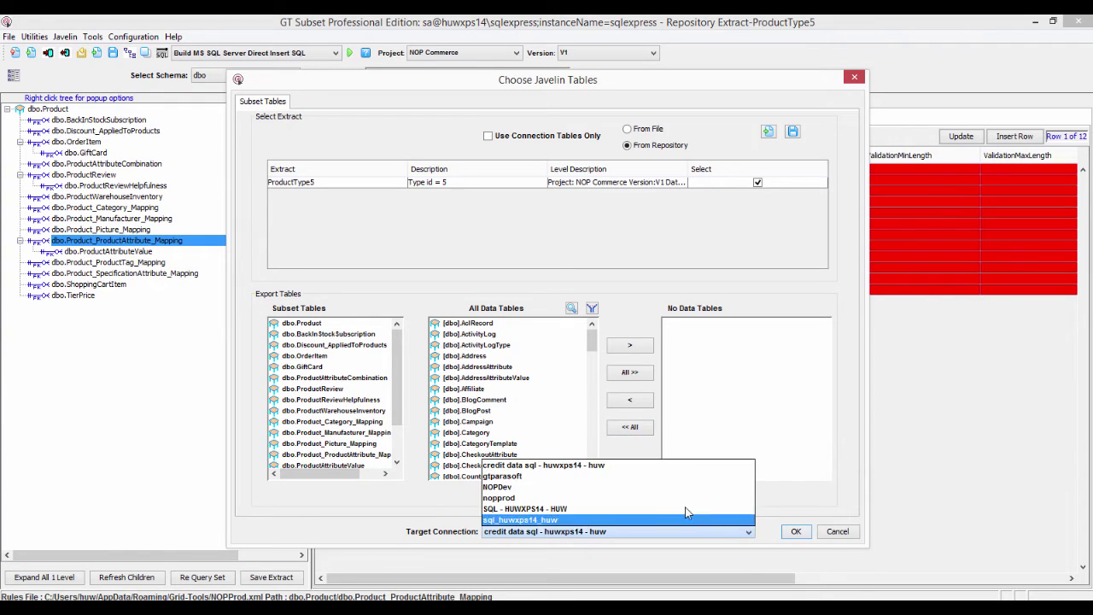
click(658, 488)
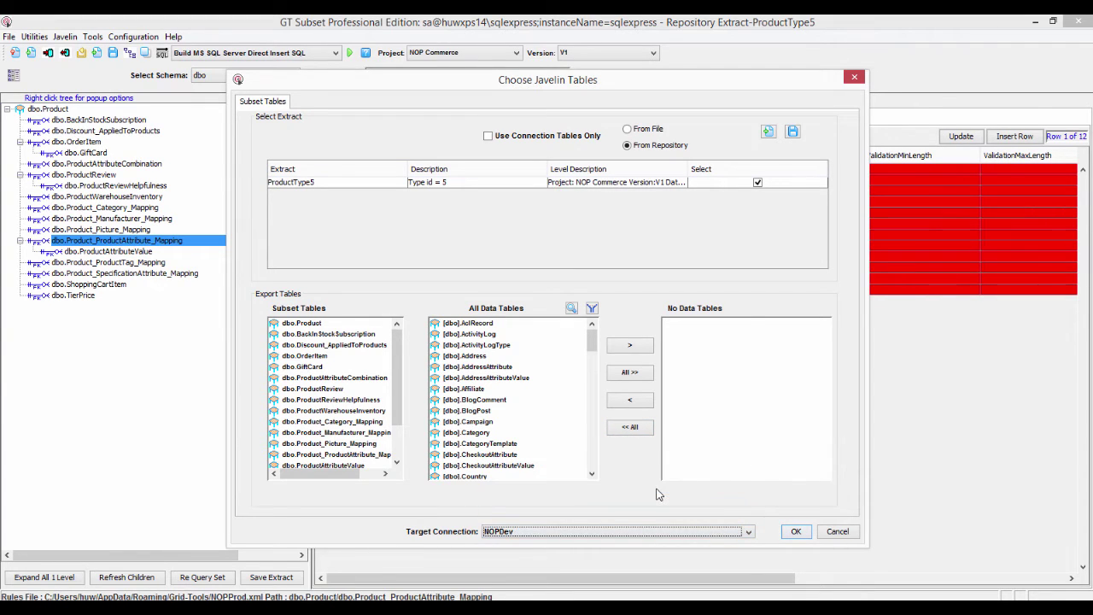
click(796, 531)
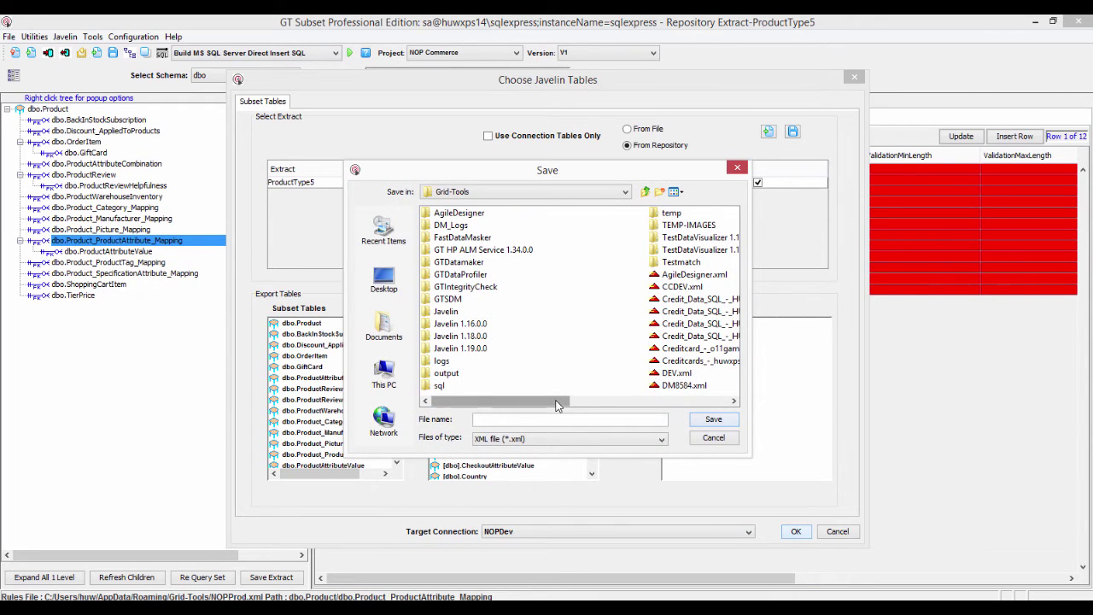
Step: Save the Javelin subset definition as c:\work\p5.xml and acknowledge the confirmation
text(c:\wp)
key(BackSpace)
key(Return)
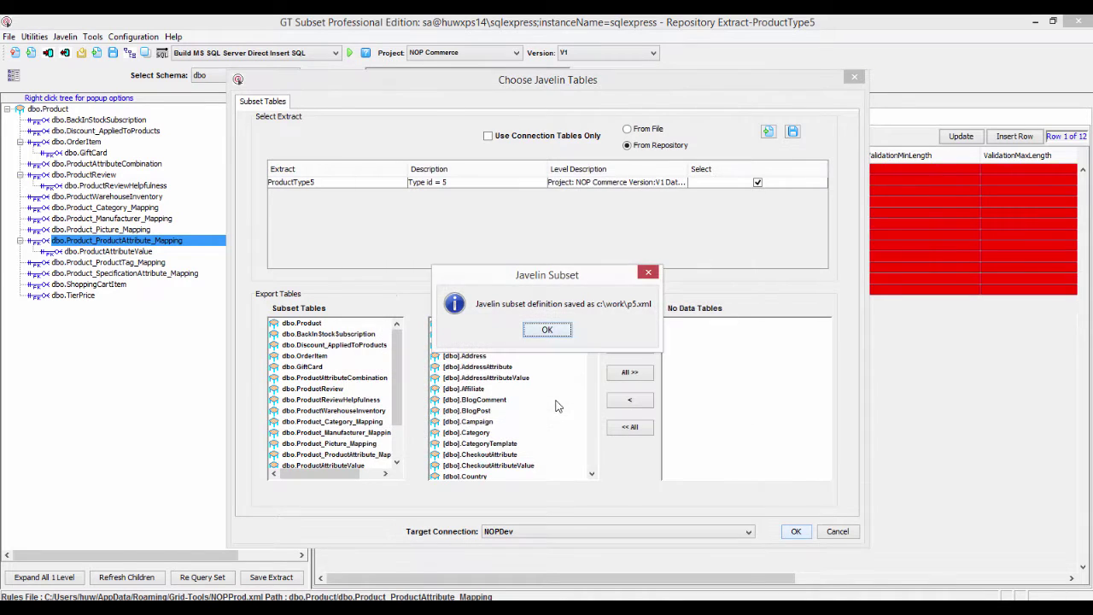
click(547, 331)
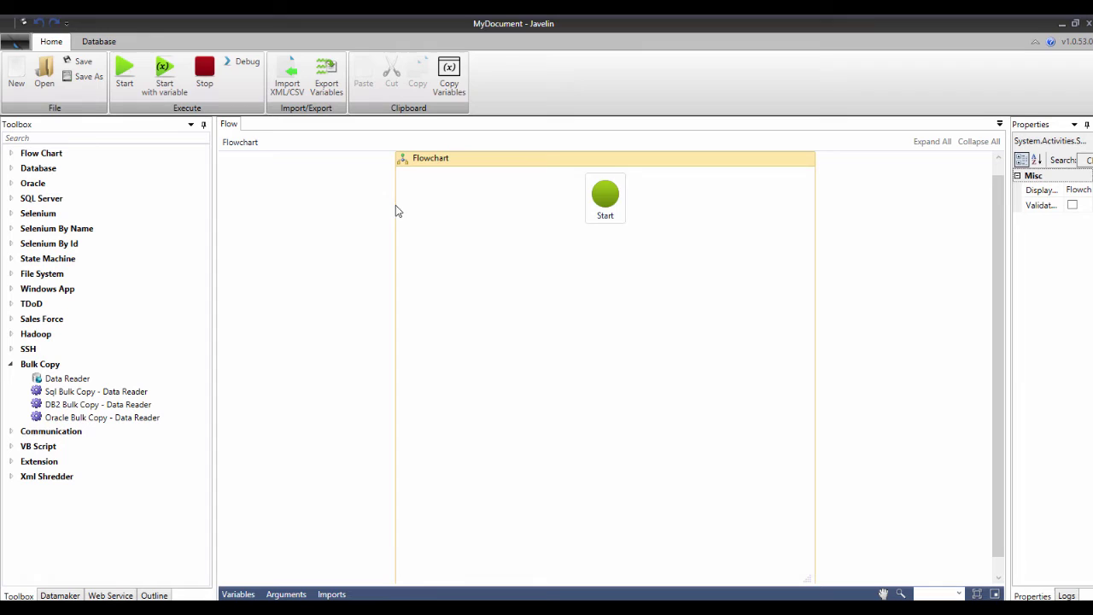
Step: Import C:\work\p5.xml into the flowchart using the Subset XML format
click(289, 88)
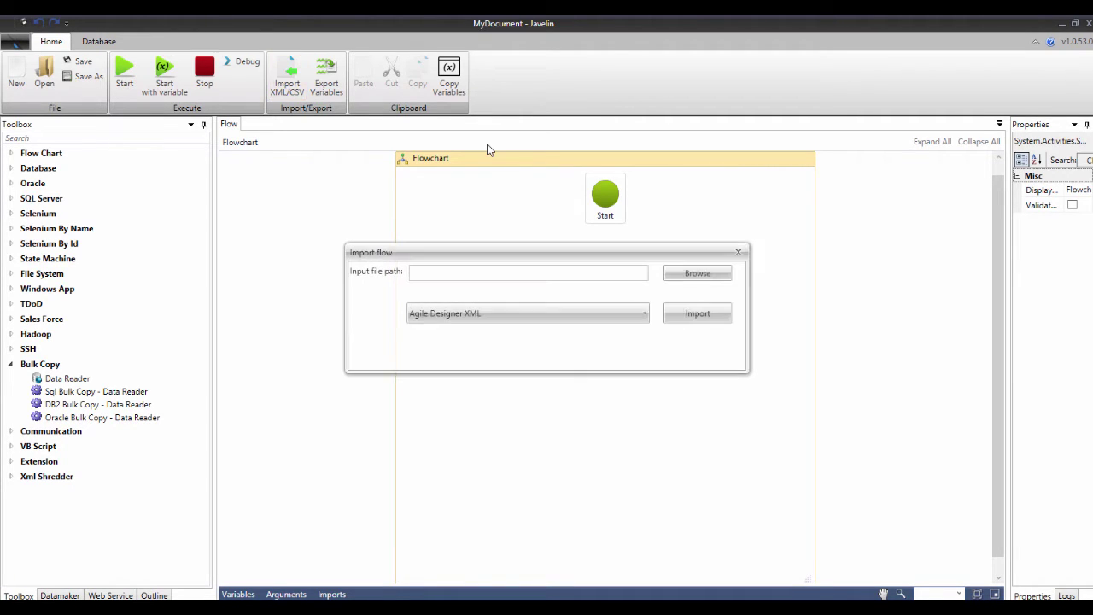
click(644, 313)
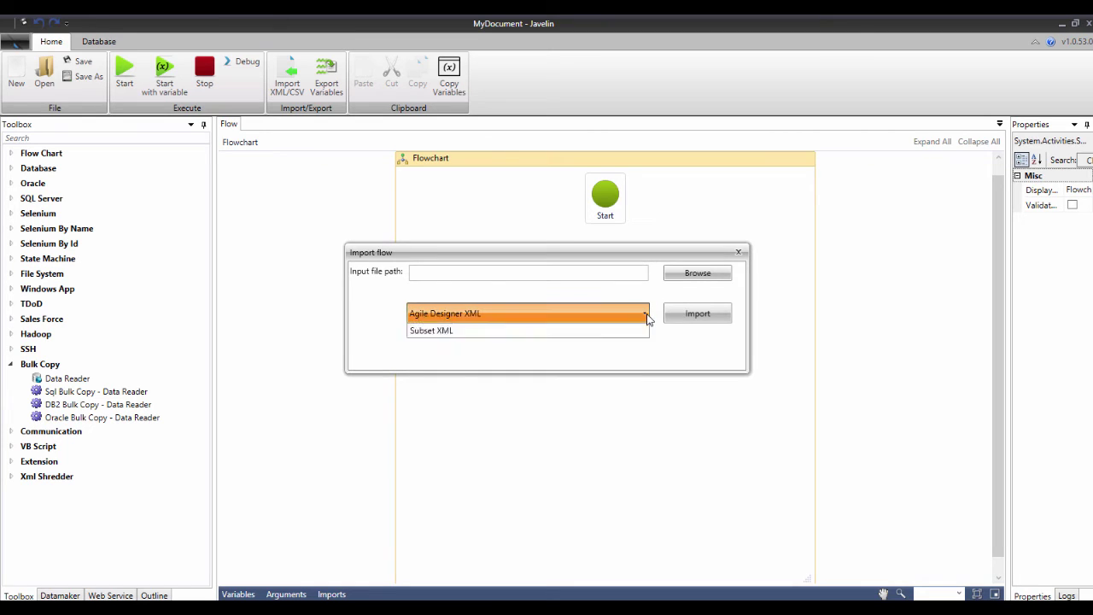
click(558, 360)
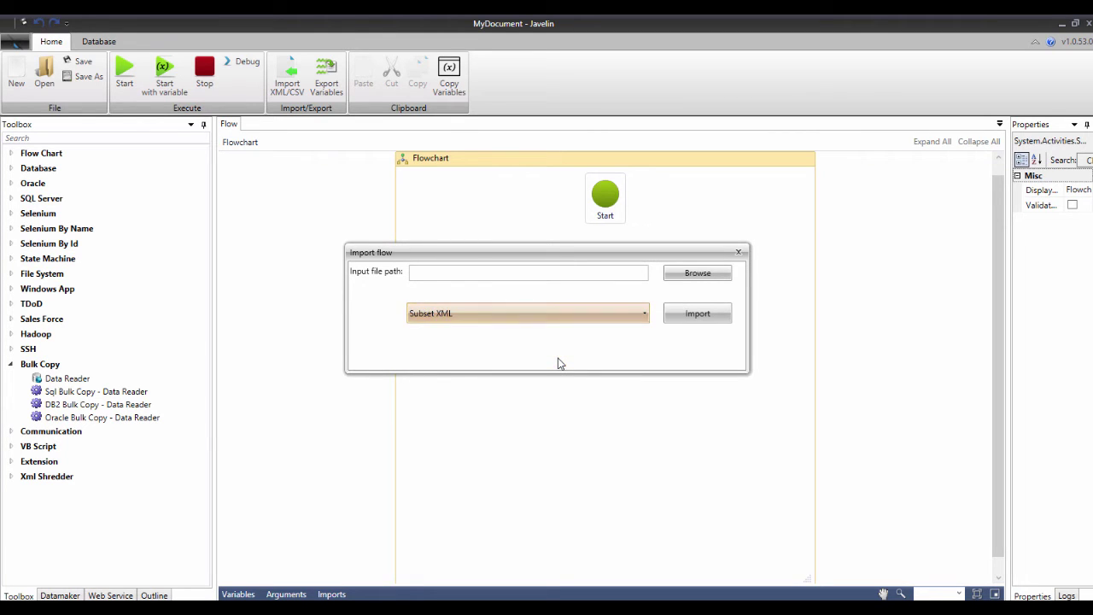
click(690, 275)
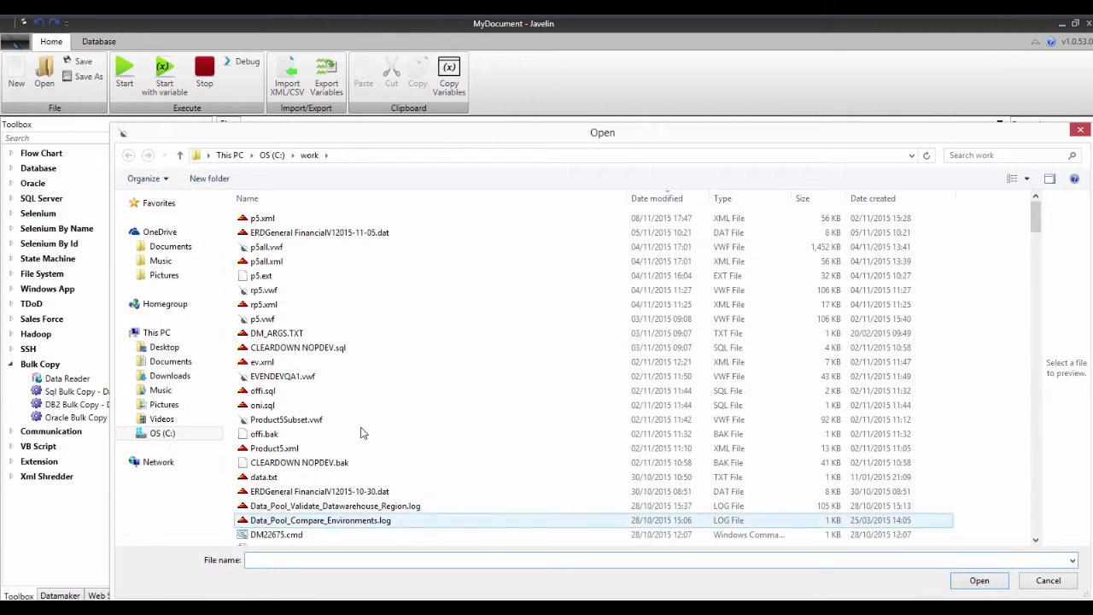
click(768, 219)
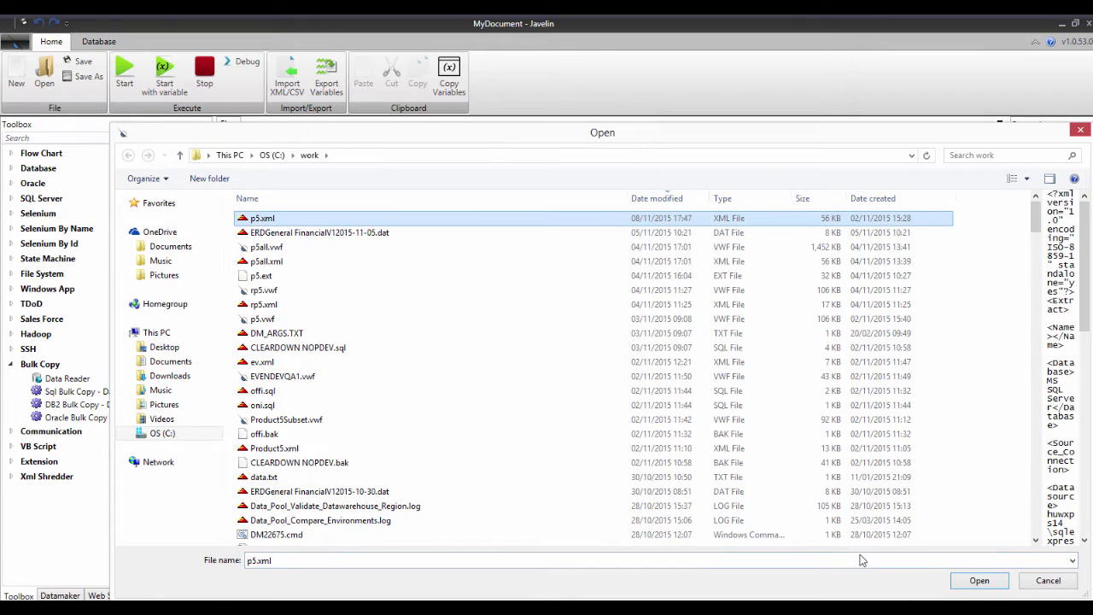
click(978, 580)
click(717, 316)
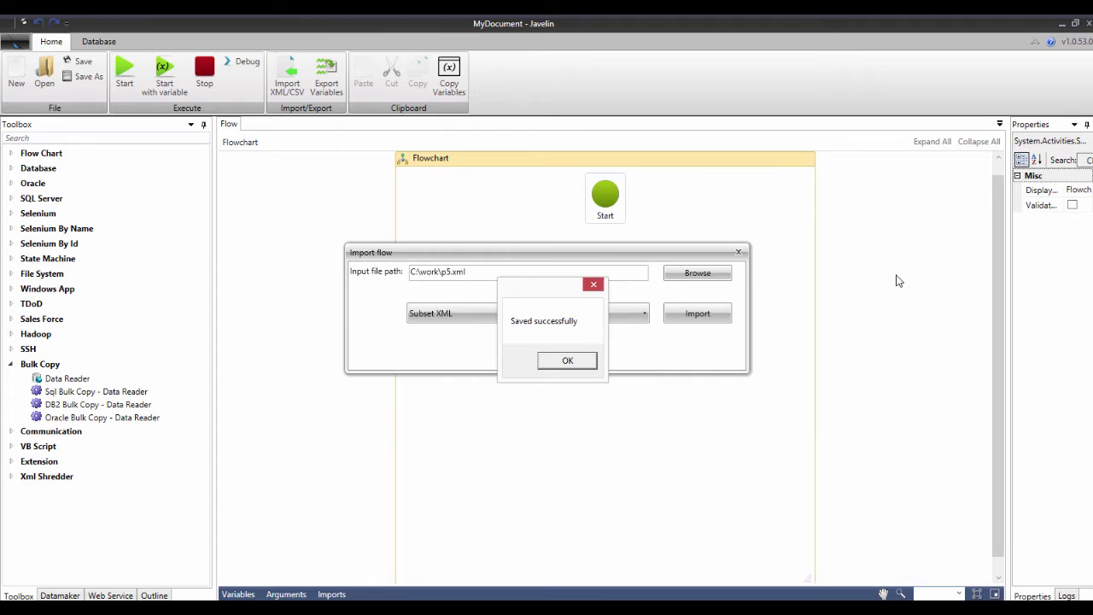
Step: Widen the Properties pane and scroll through the per-table 'Read data from dbo.…' activities
click(567, 360)
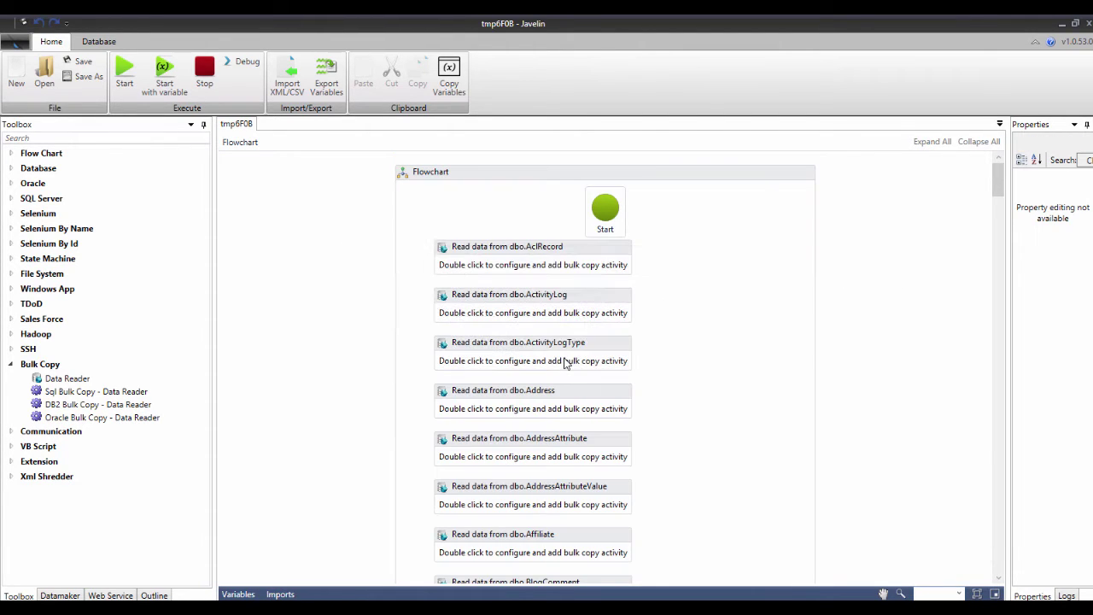
drag(1008, 304, 795, 325)
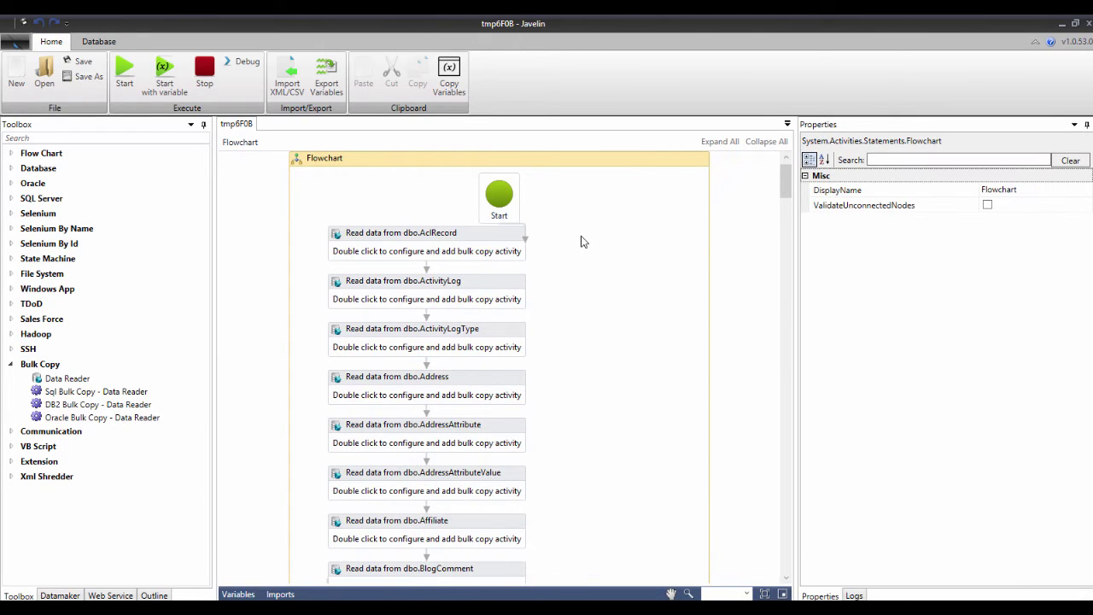
scroll(580, 241, down, 2)
scroll(582, 242, down, 6)
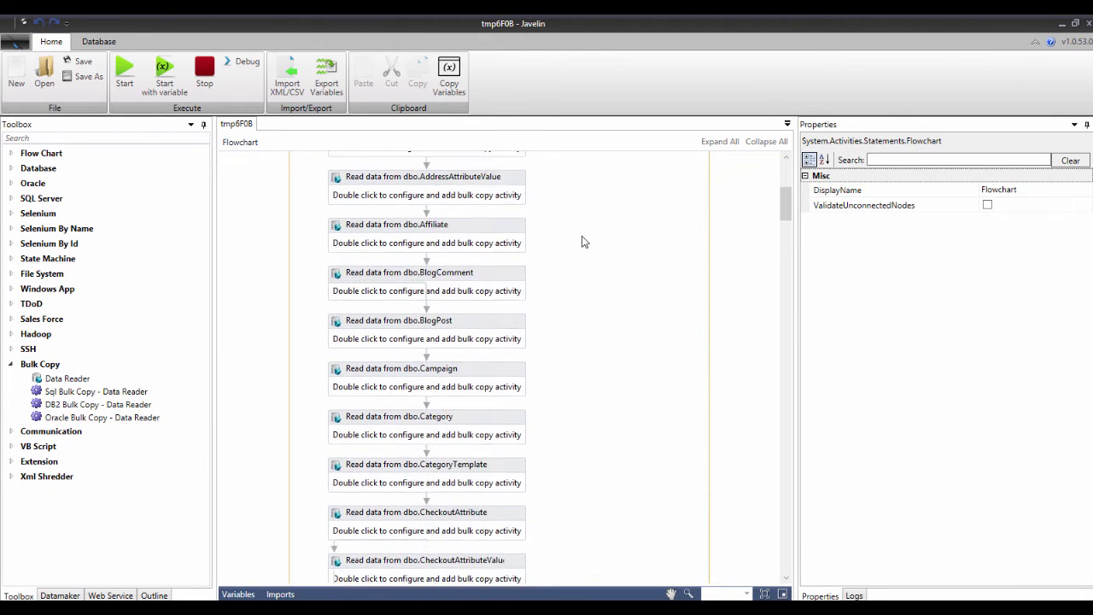
scroll(581, 241, up, 8)
scroll(581, 241, down, 16)
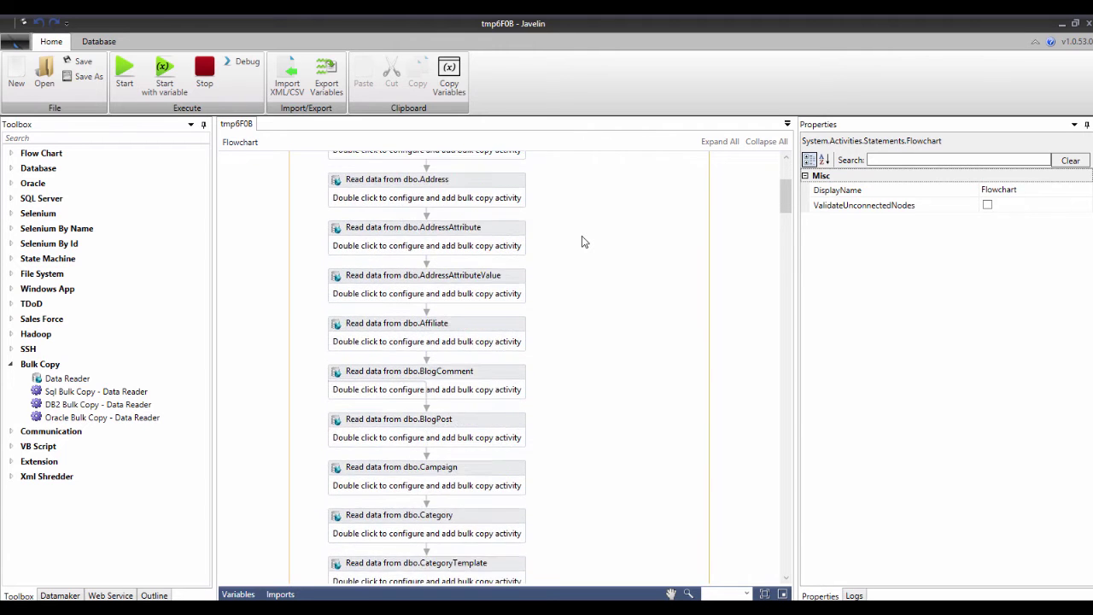
scroll(582, 242, down, 13)
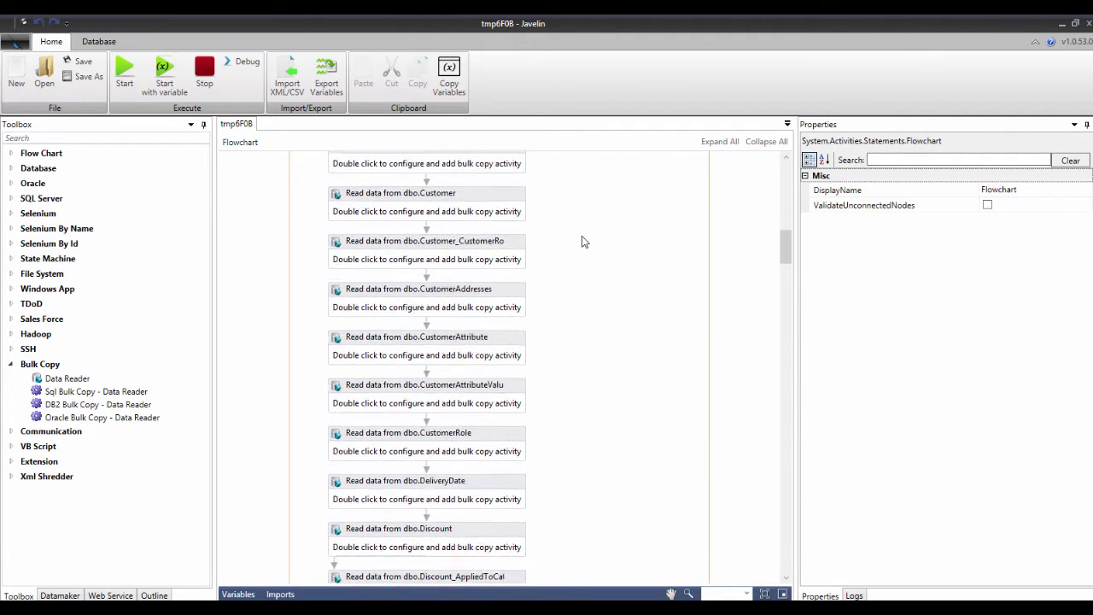
drag(789, 266, 771, 408)
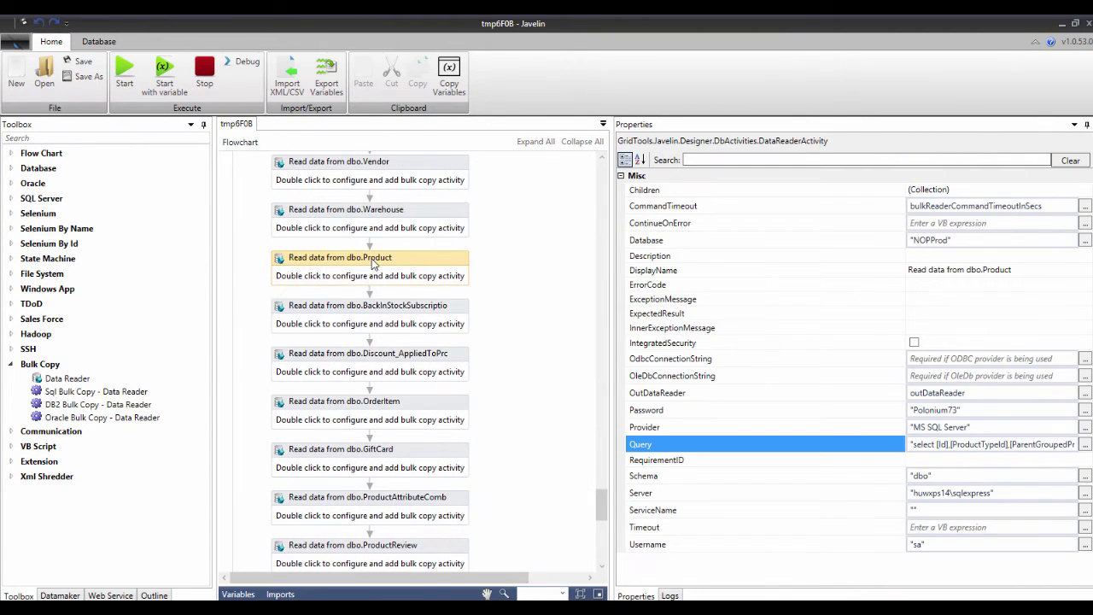
Step: Open the dbo.Product activity's query, which ends with 'where [ProductTypeId] = 5'
drag(362, 258, 391, 270)
click(420, 270)
drag(607, 411, 547, 414)
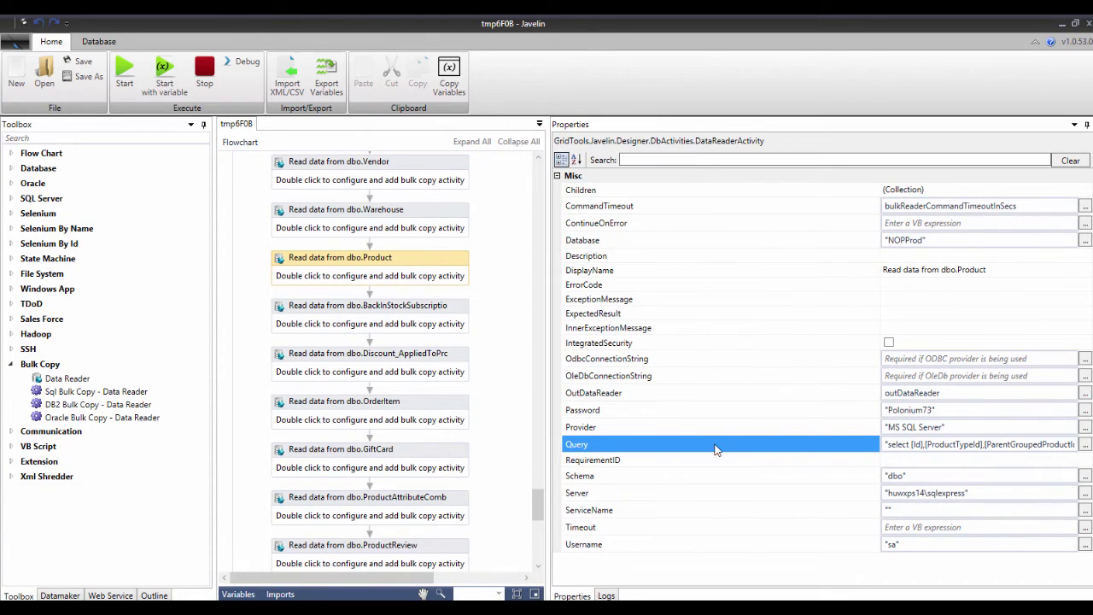
click(1085, 444)
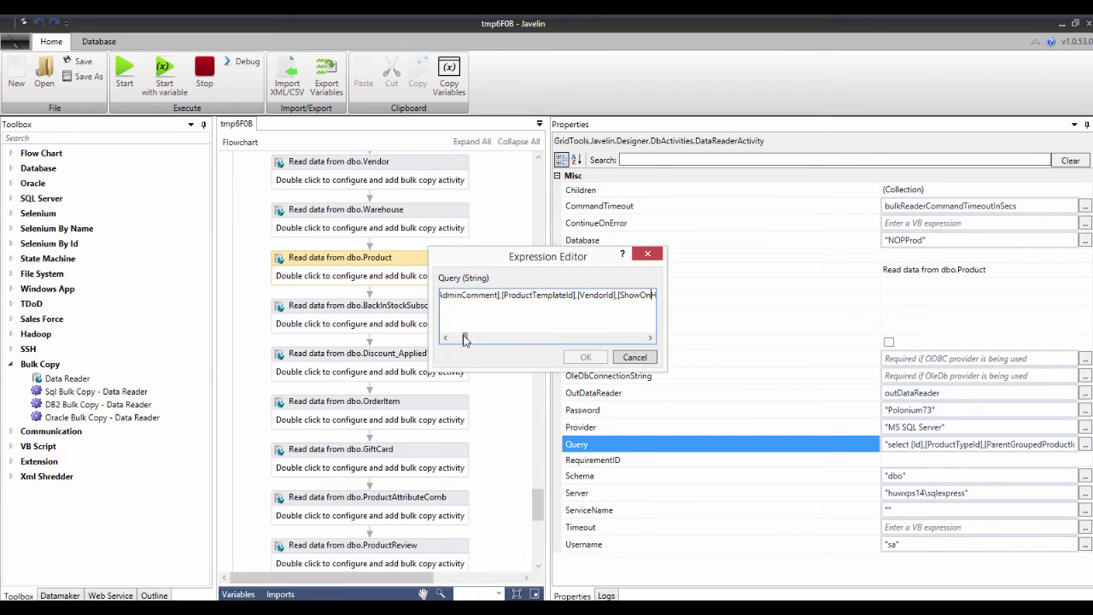
drag(464, 337, 641, 338)
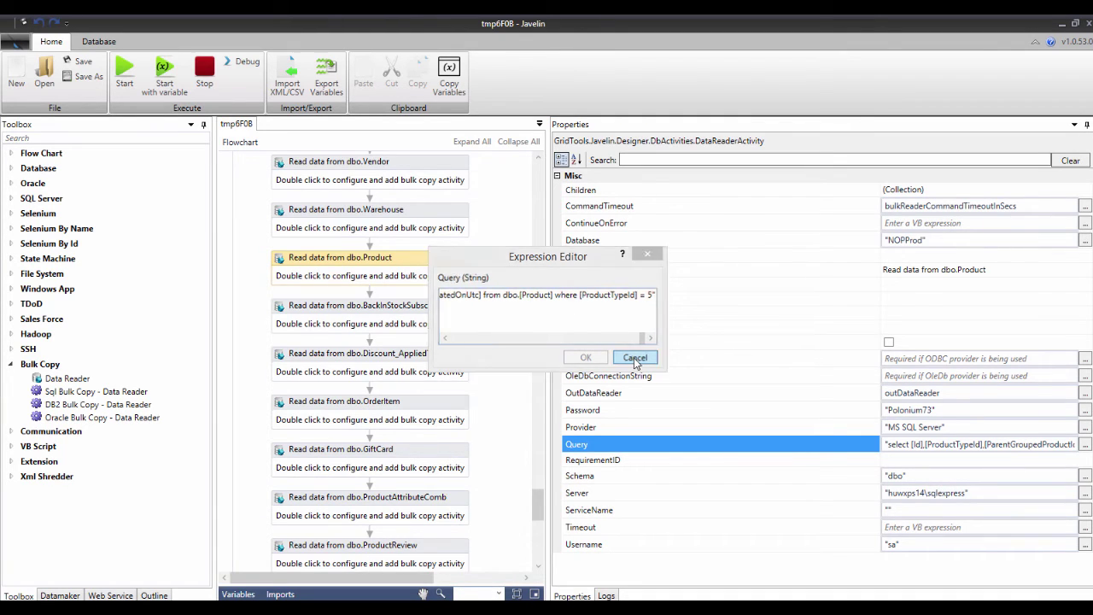
Step: Save the flowchart over the existing C:\work\p5all.vwf, confirming the replacement
click(635, 358)
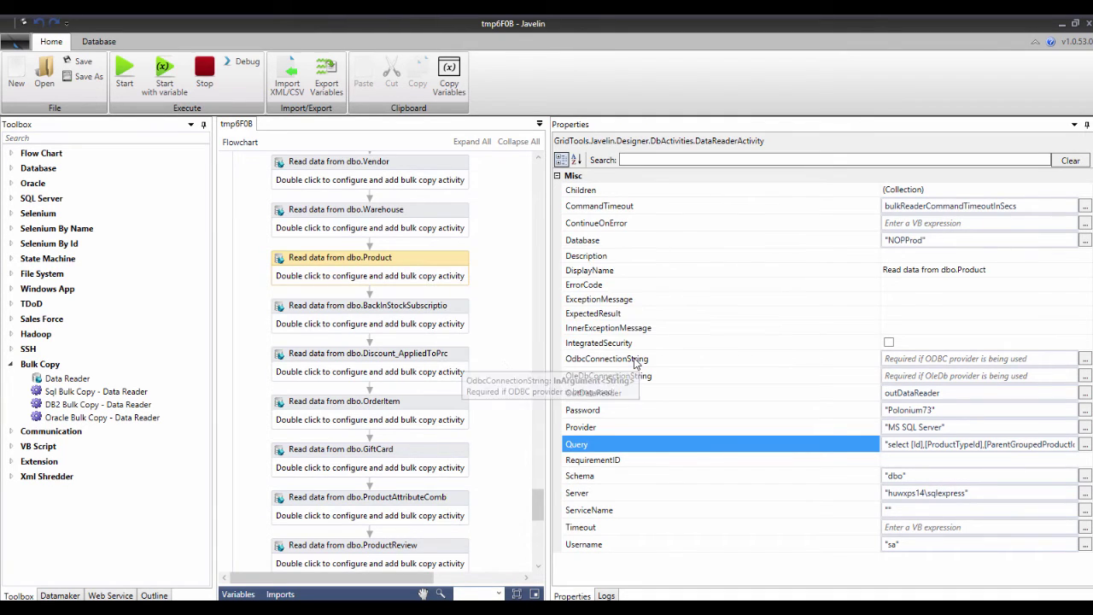
click(84, 76)
click(171, 112)
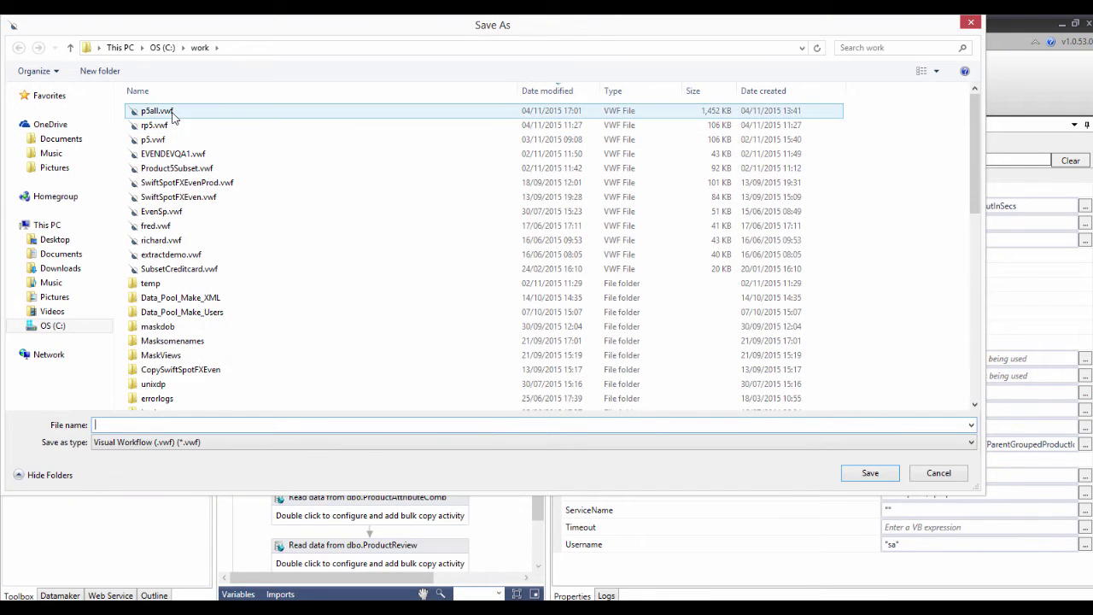
click(871, 475)
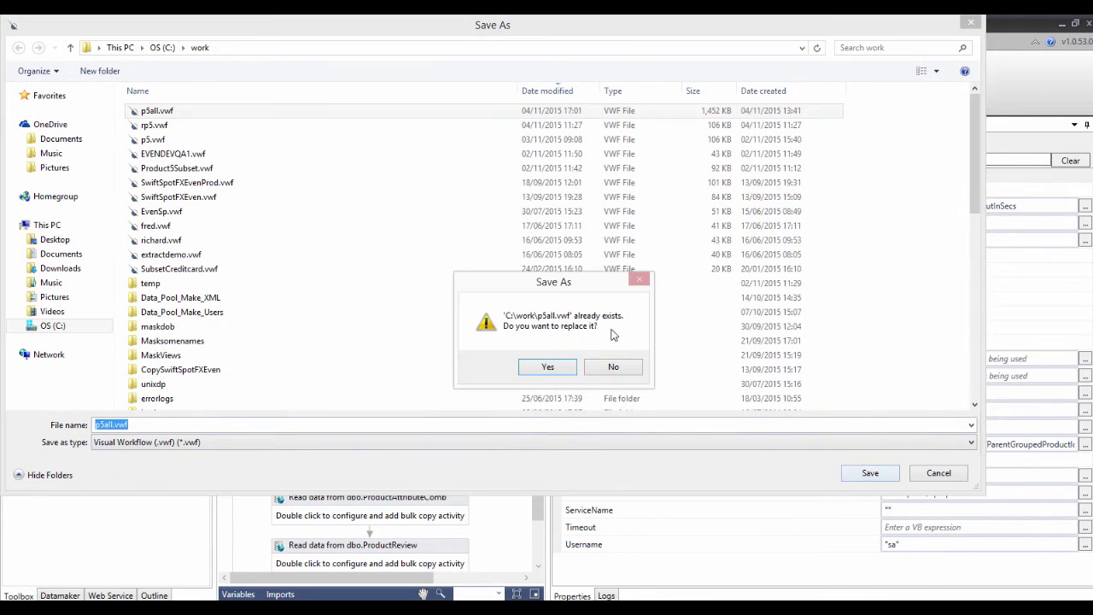
click(561, 369)
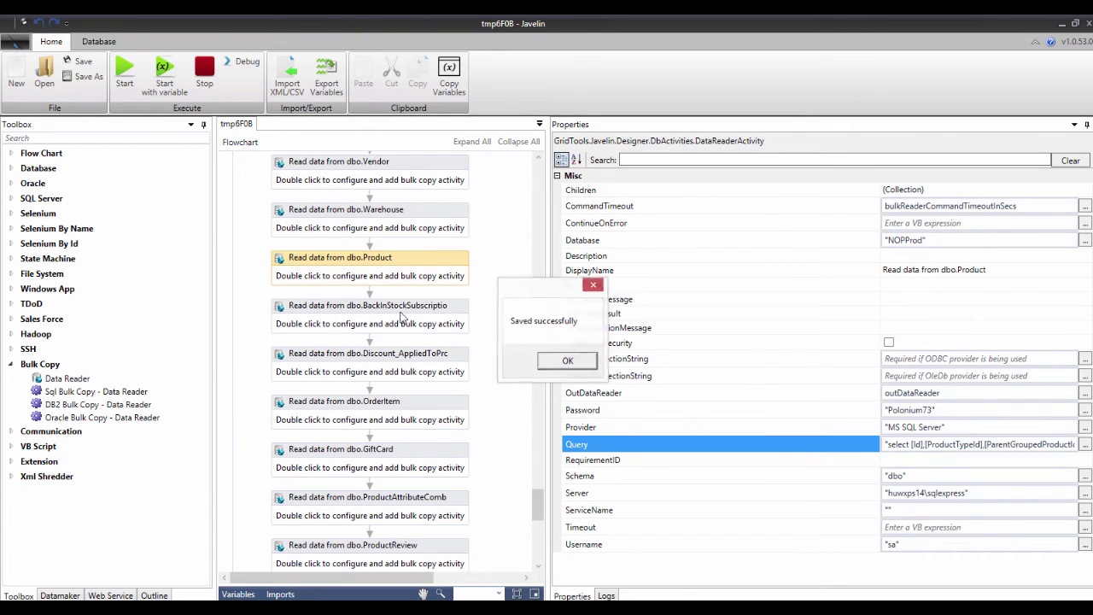
click(541, 357)
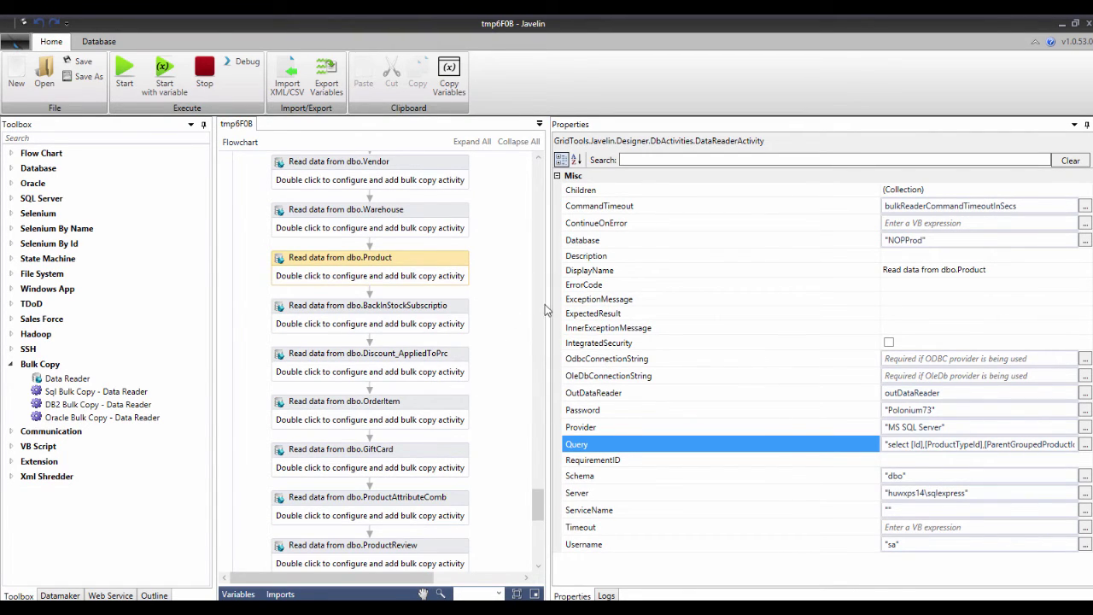
Step: Run the p5all flow and wait for the log to report Execution complete
click(125, 77)
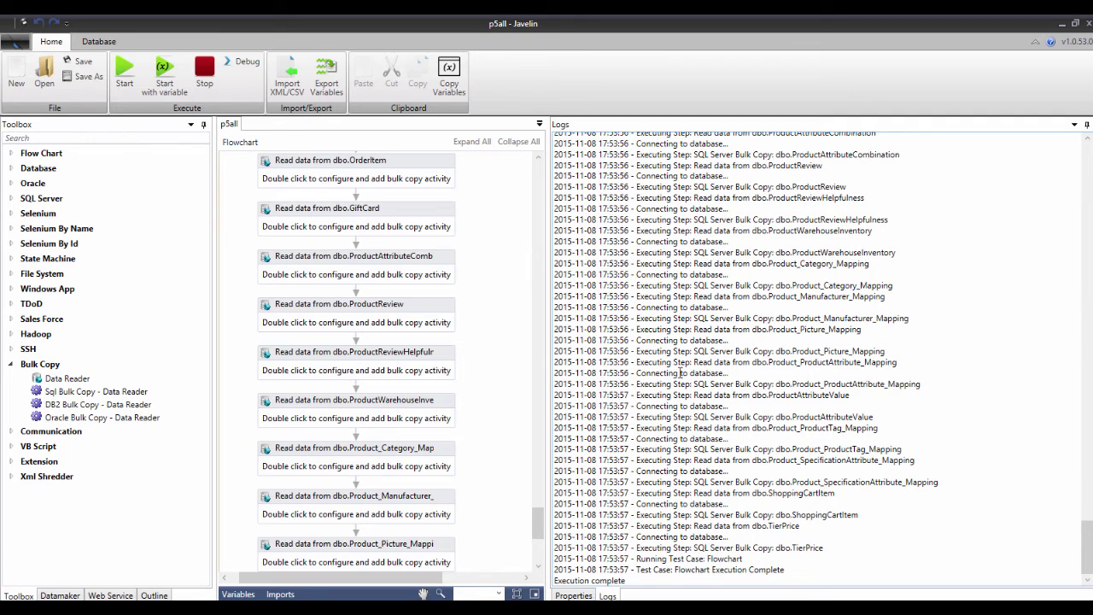
mouse_move(651, 613)
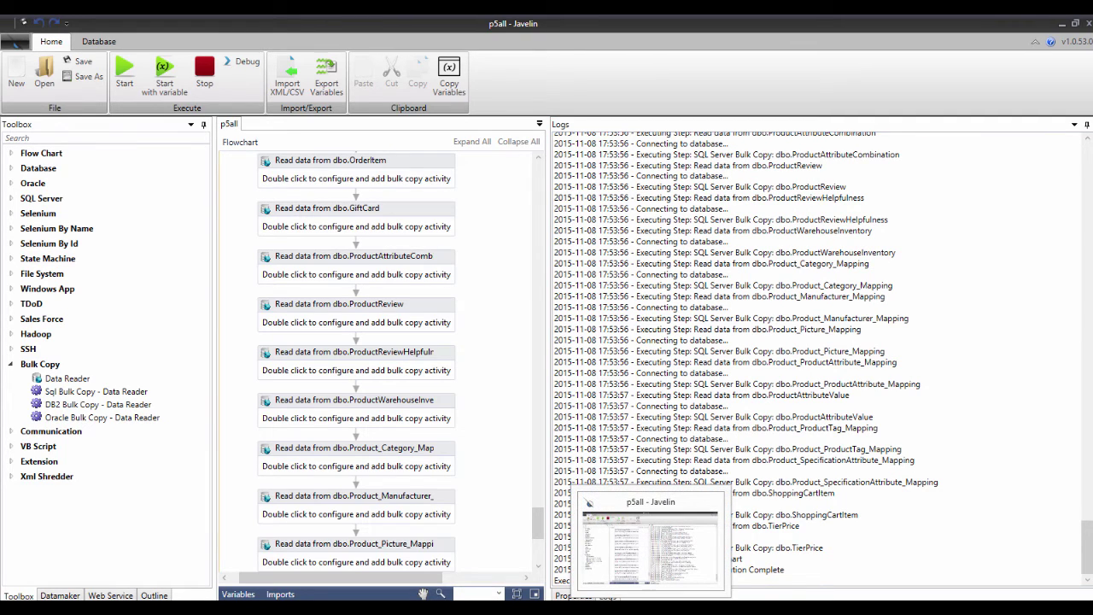
Step: Inspect the ProductReviewHelpfulness bulk copy step writing to NOPDev's dbo.ProductReviewHelpfulness
click(396, 359)
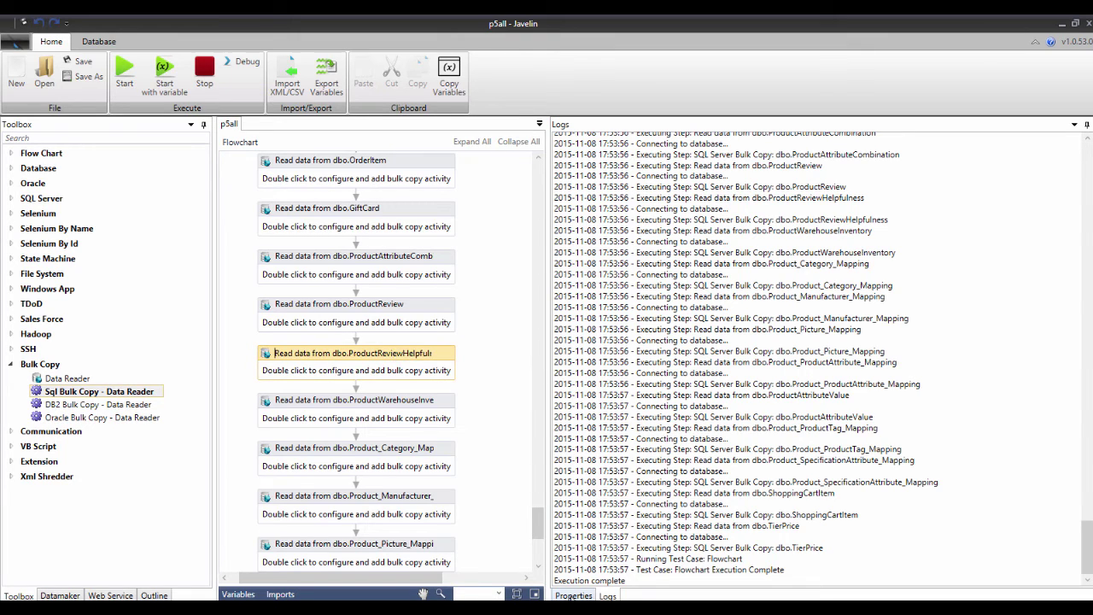
click(573, 595)
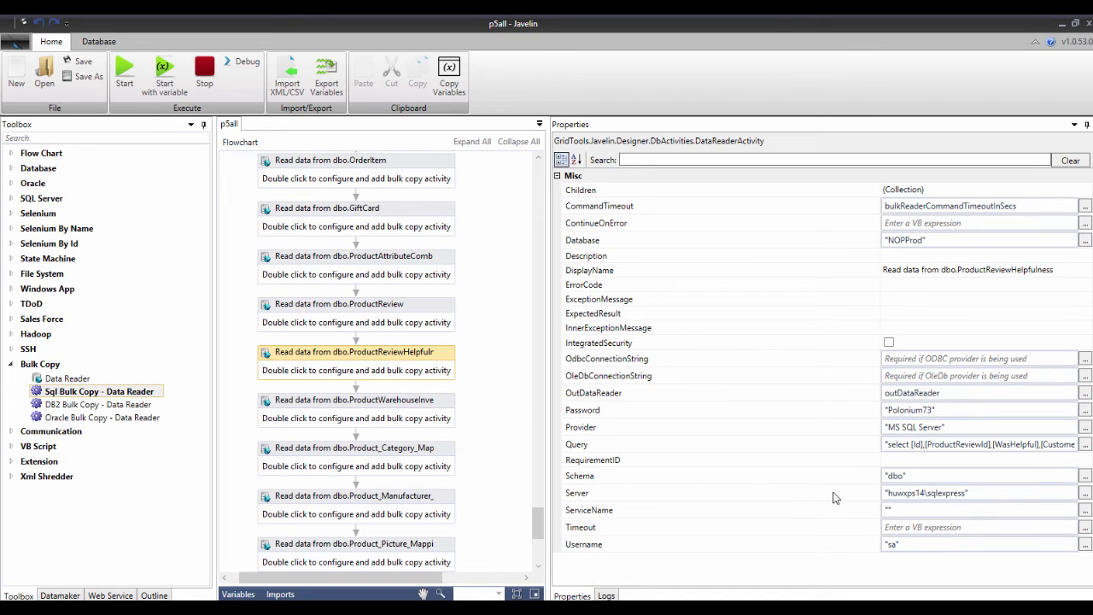
double_click(390, 370)
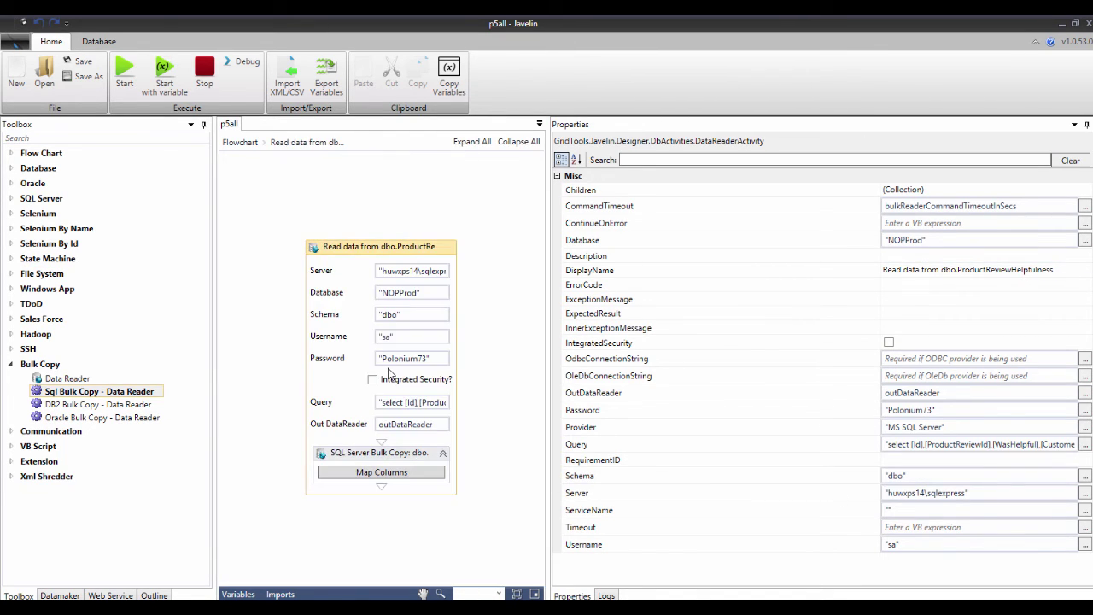
click(398, 459)
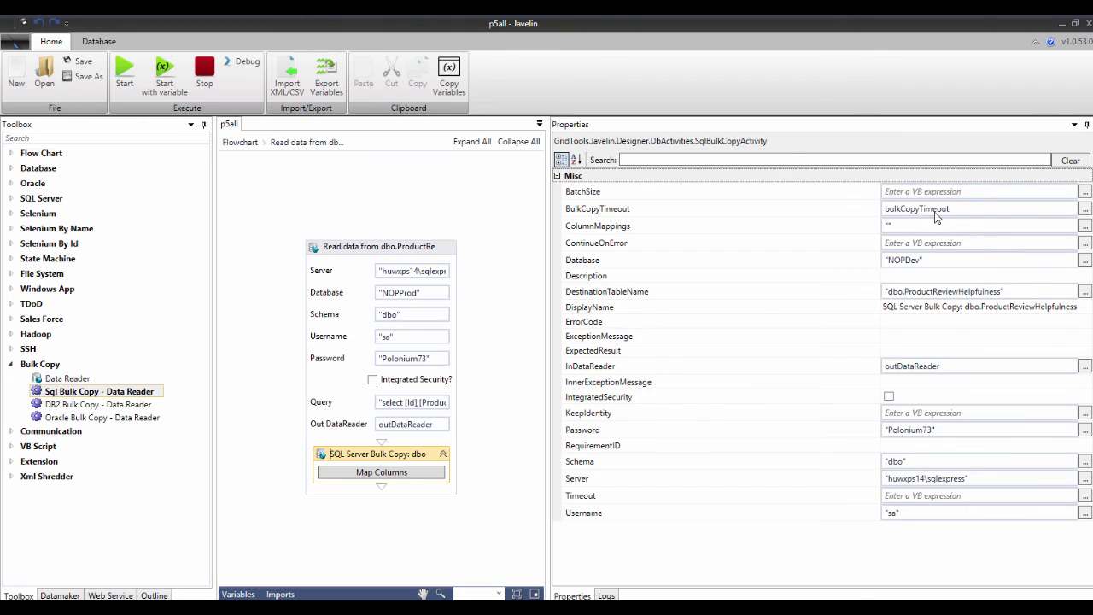
Step: Show the full p5all flowchart's variables, with bulkCopyTimeout 600000 and bulkReaderCommandTimeout 600
click(239, 594)
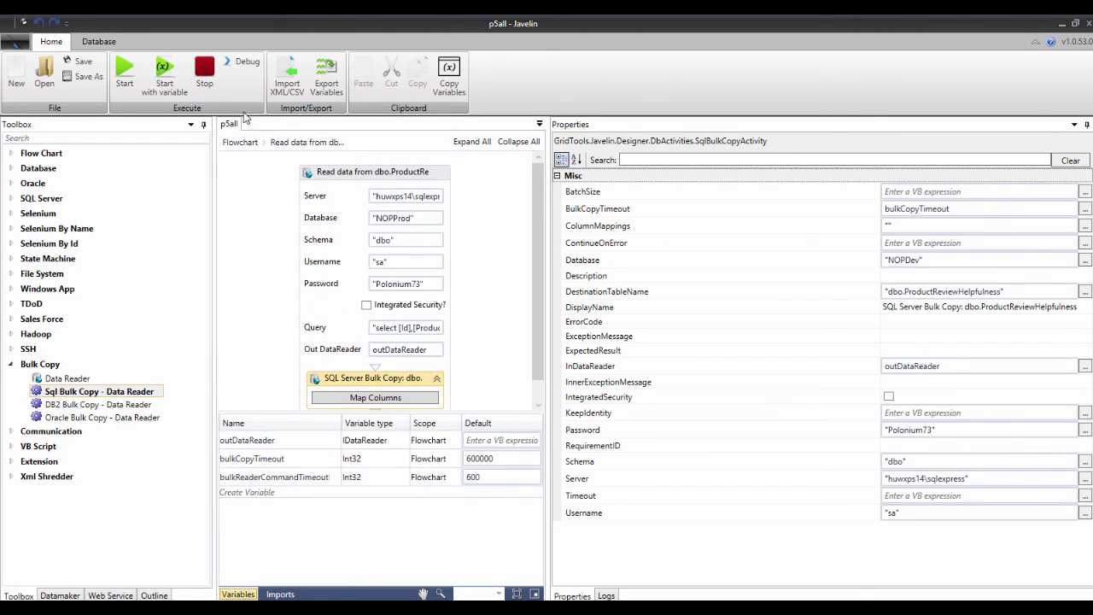
click(240, 142)
click(232, 593)
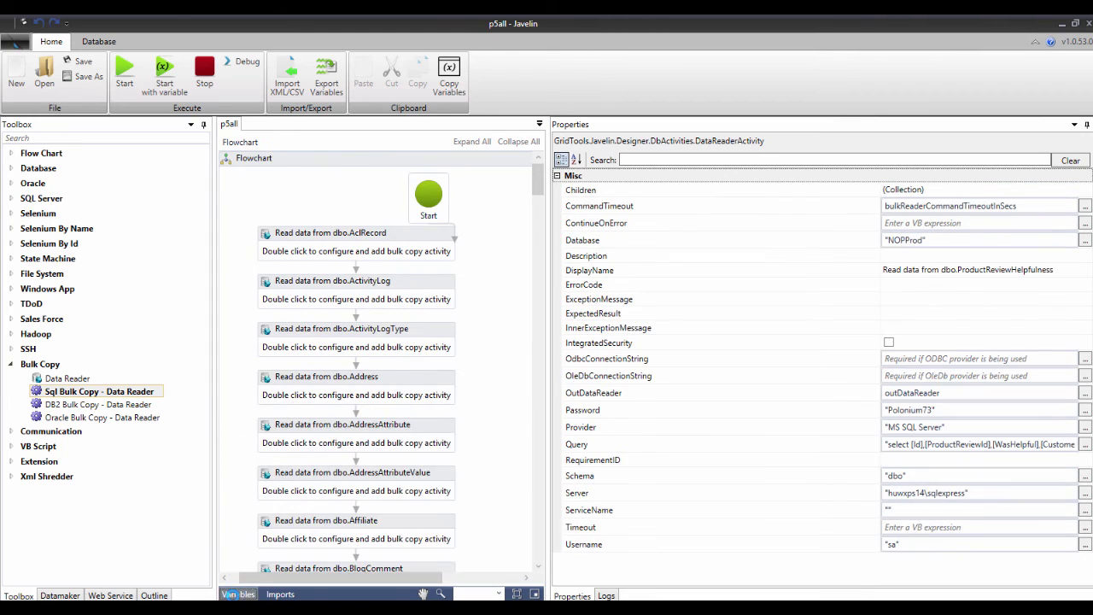
click(238, 594)
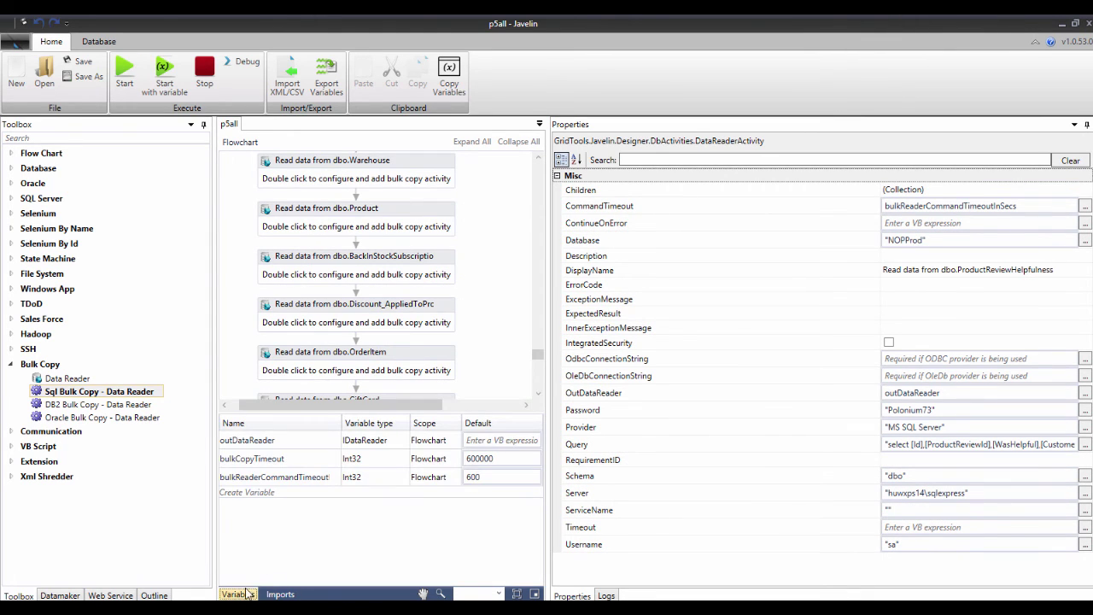